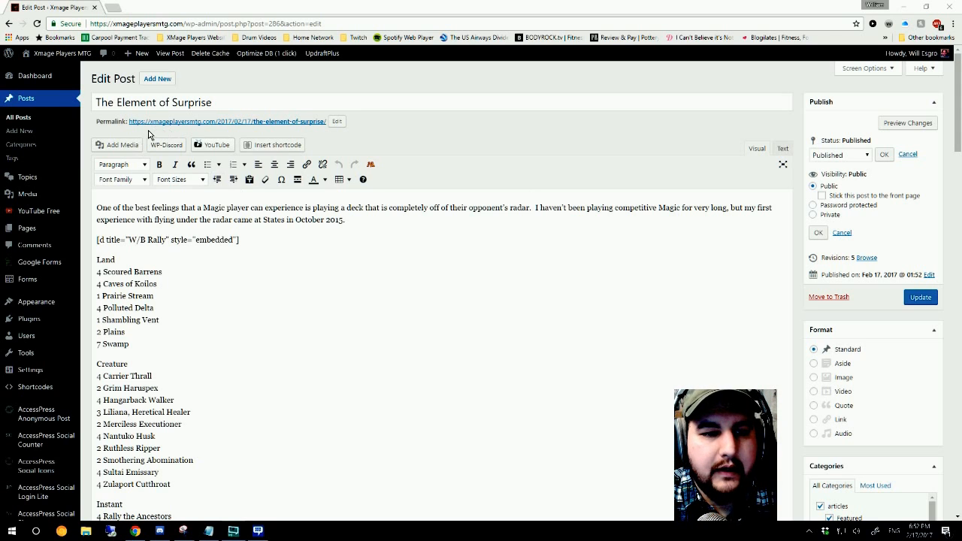
# Step: Look through the whole post "The Element of Surprise", including its deck lists, embedded video code and closing paragraphs
pyautogui.scroll(-3, 541, 311)
pyautogui.scroll(3, 541, 308)
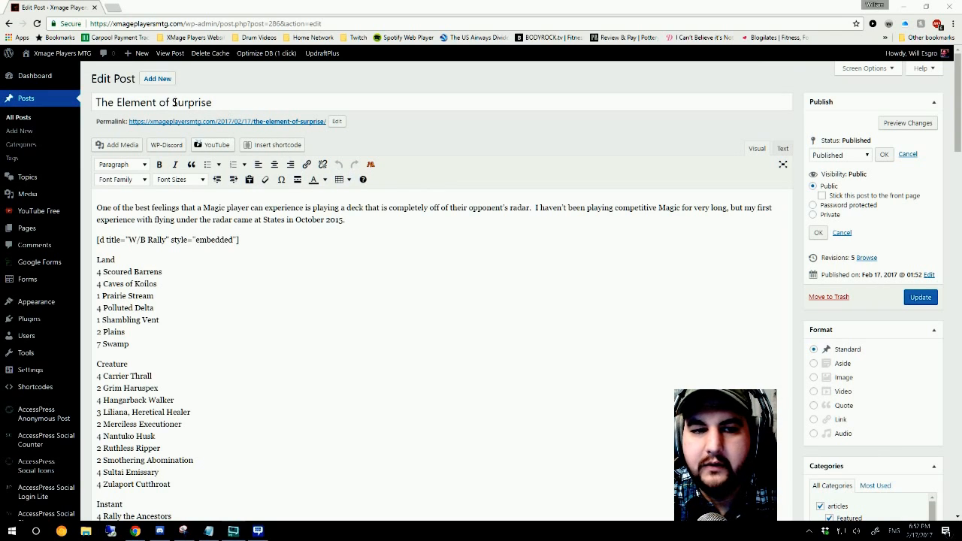
pyautogui.scroll(-1, 319, 264)
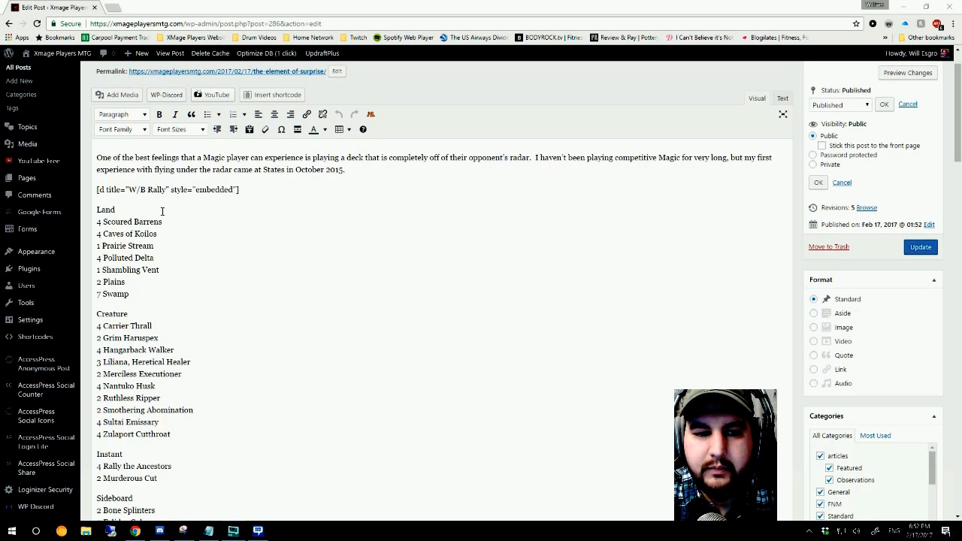
pyautogui.scroll(1, 360, 259)
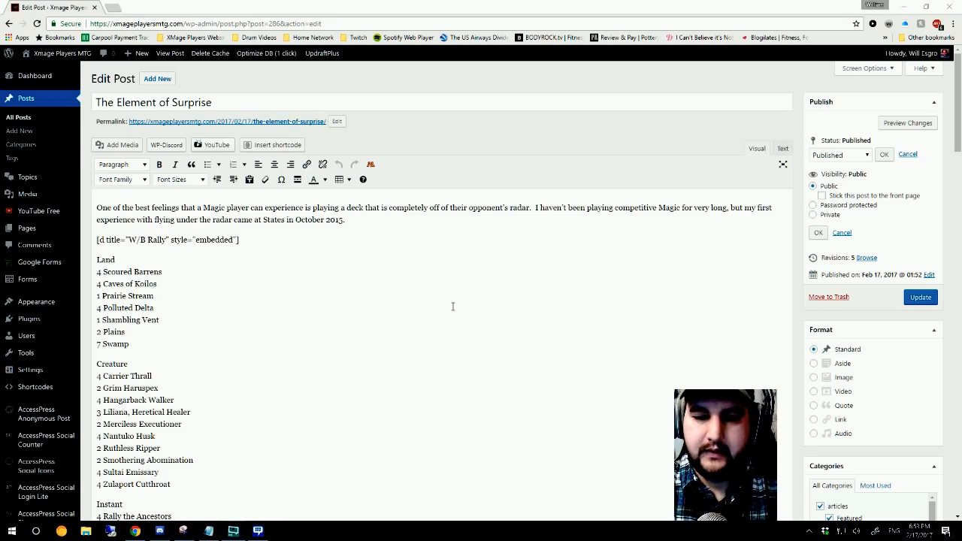
pyautogui.scroll(-5, 441, 302)
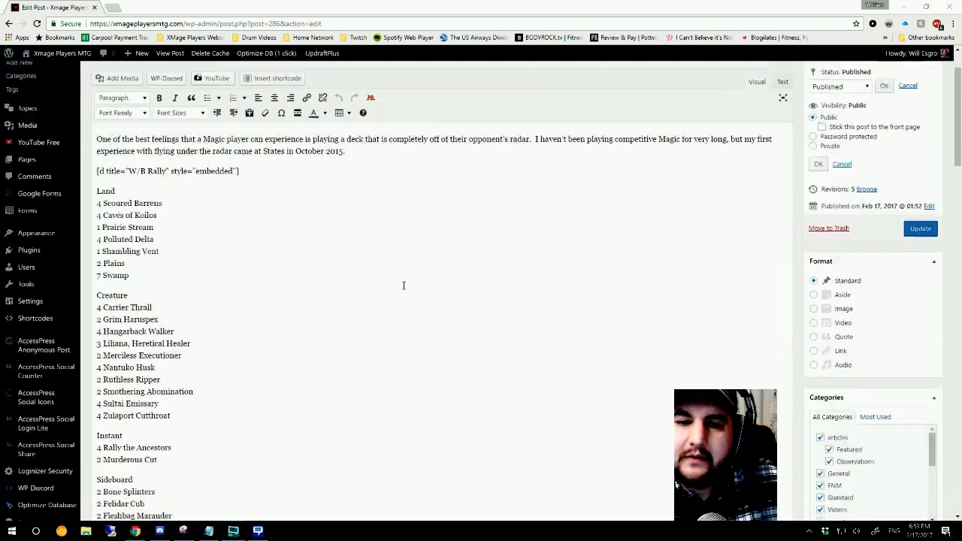
pyautogui.scroll(-10, 457, 264)
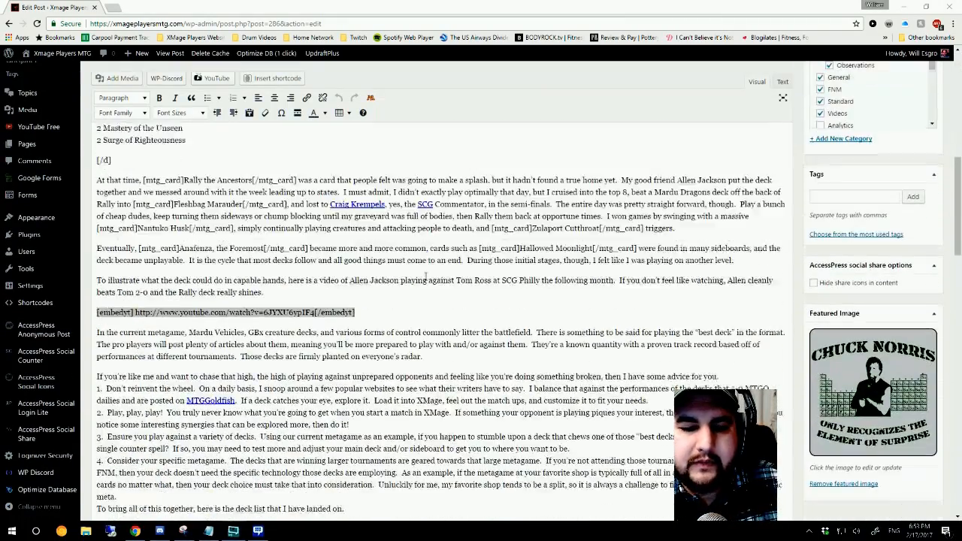
pyautogui.scroll(-4, 489, 301)
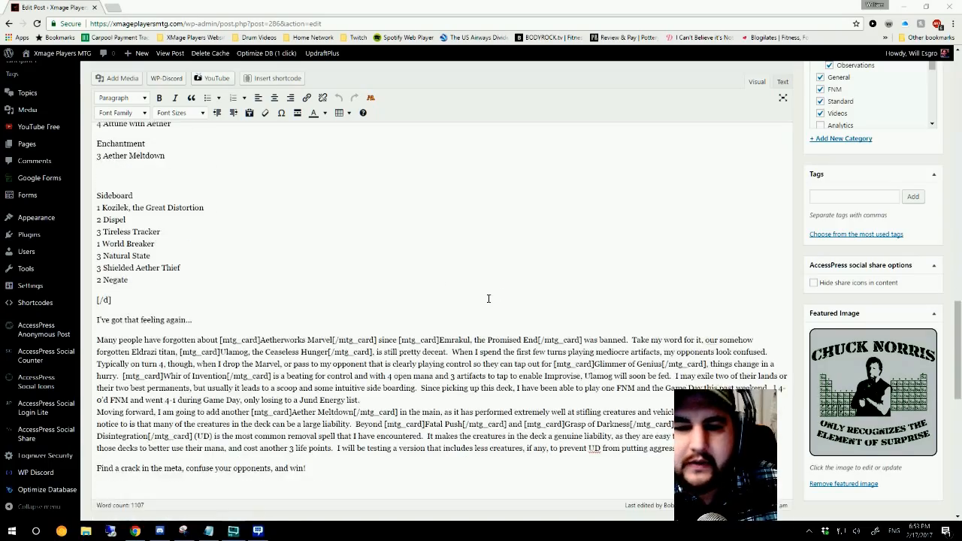
pyautogui.scroll(15, 496, 306)
pyautogui.scroll(3, 596, 332)
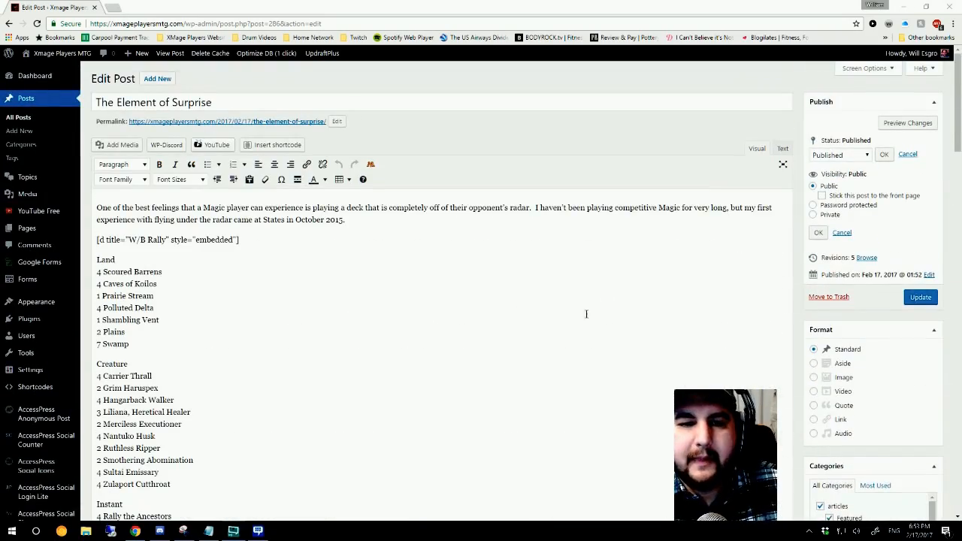
# Step: Select Pending Review and then Draft as the post's publishing status, leaving Draft selected
pyautogui.click(870, 156)
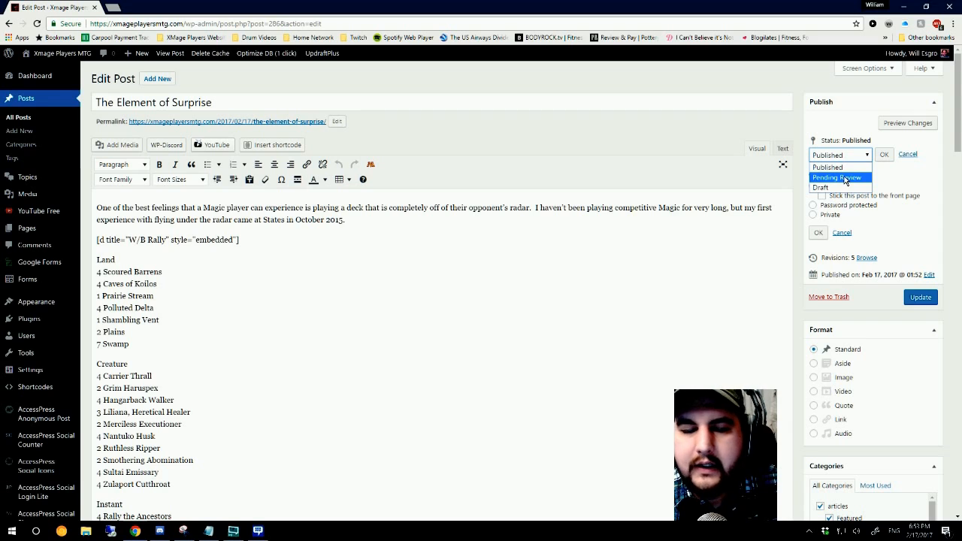
pyautogui.click(850, 179)
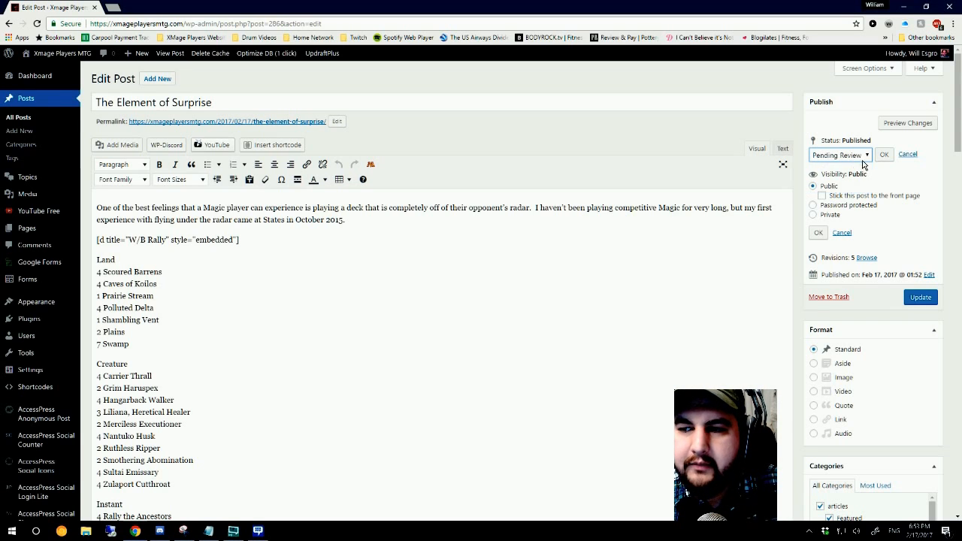
pyautogui.click(863, 158)
pyautogui.click(847, 187)
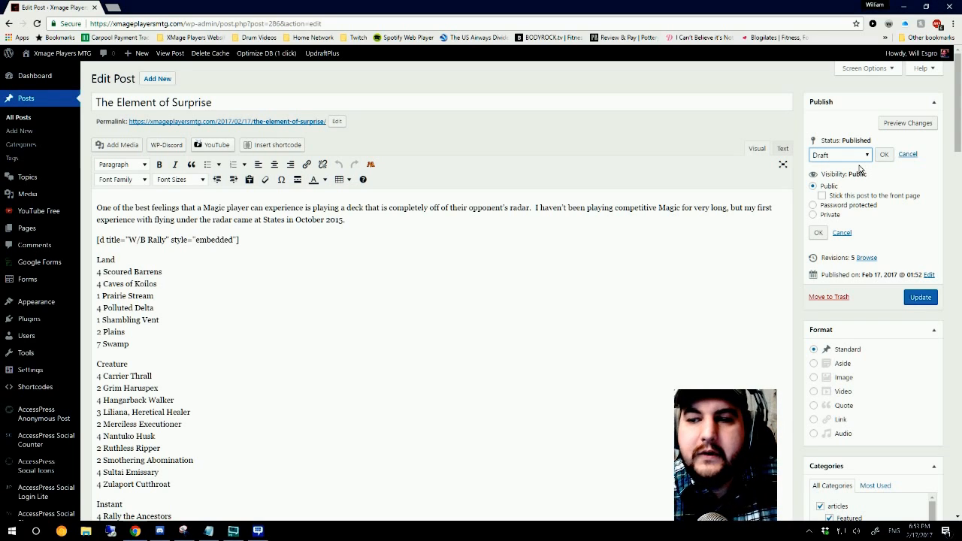
pyautogui.click(866, 155)
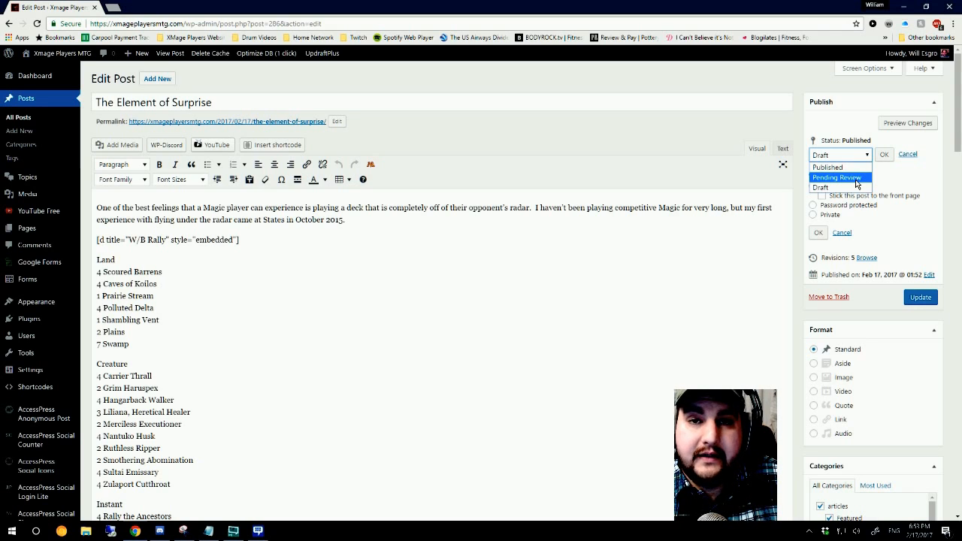
pyautogui.click(866, 158)
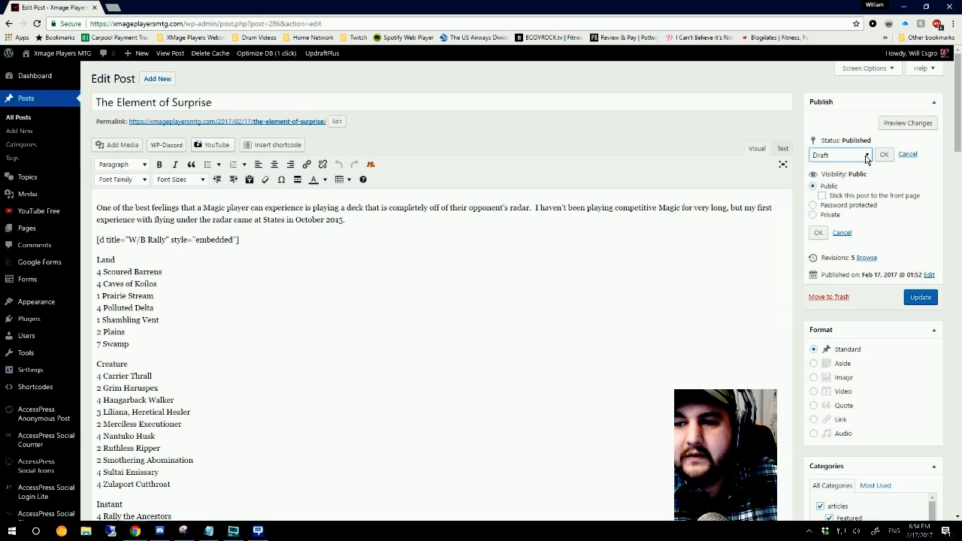
pyautogui.click(867, 156)
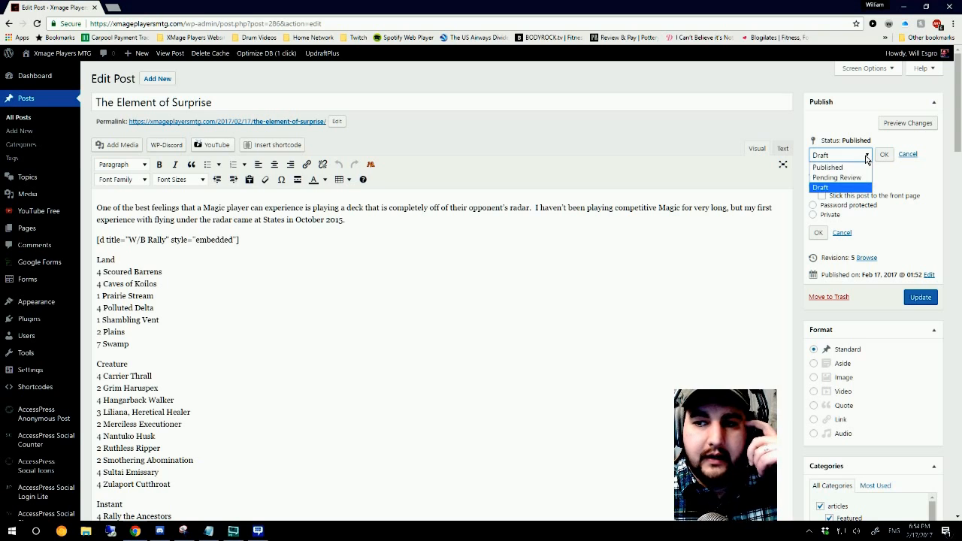
pyautogui.click(867, 157)
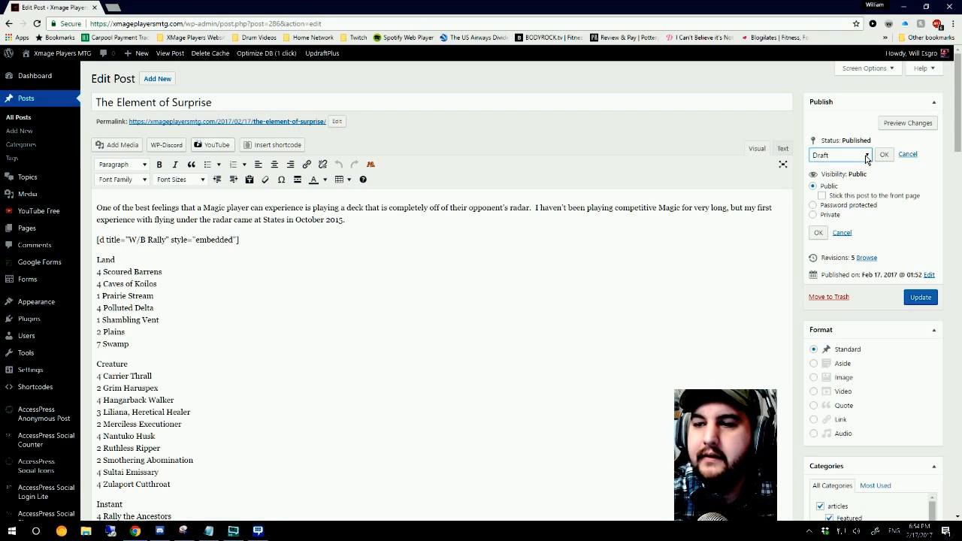
# Step: Review the post's format options and its assigned categories, keeping General ticked
pyautogui.scroll(-2, 877, 243)
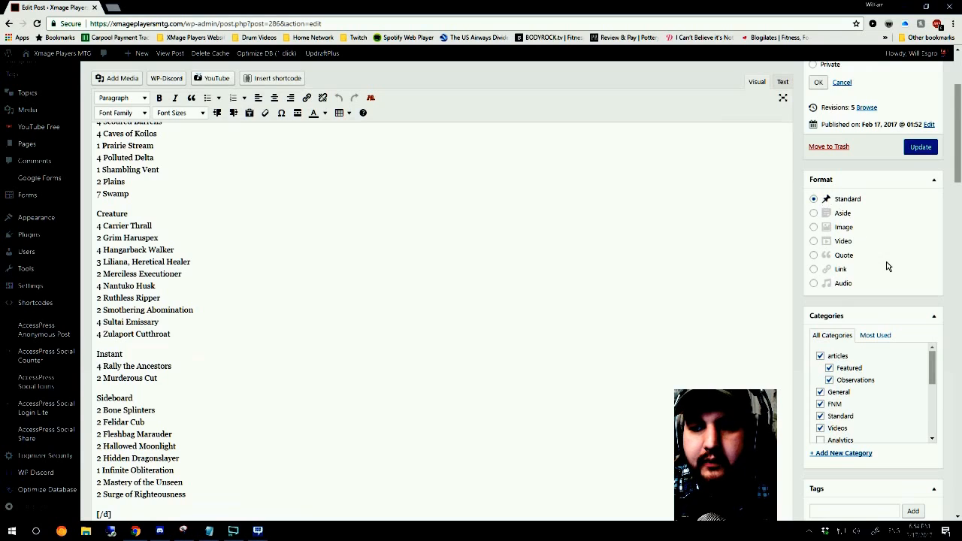
pyautogui.scroll(-1, 804, 331)
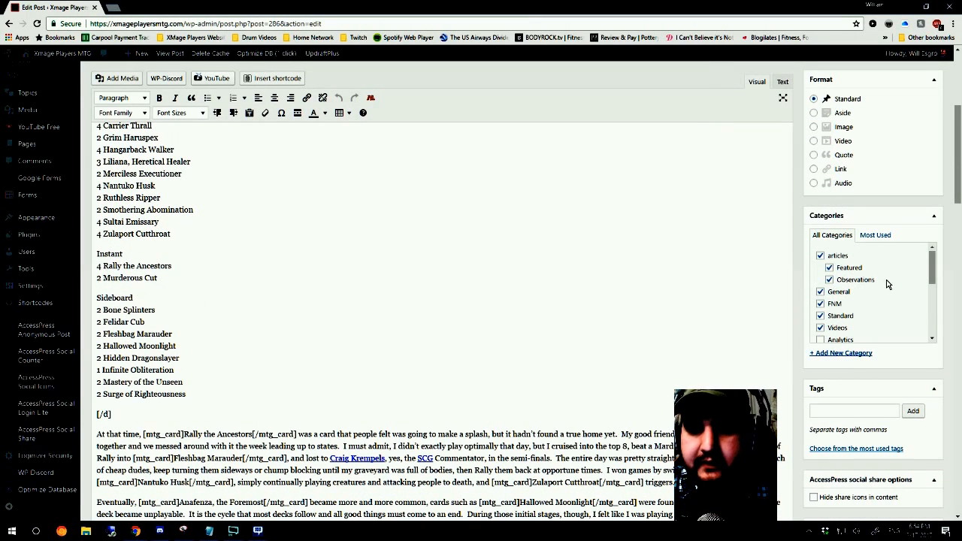
pyautogui.click(819, 291)
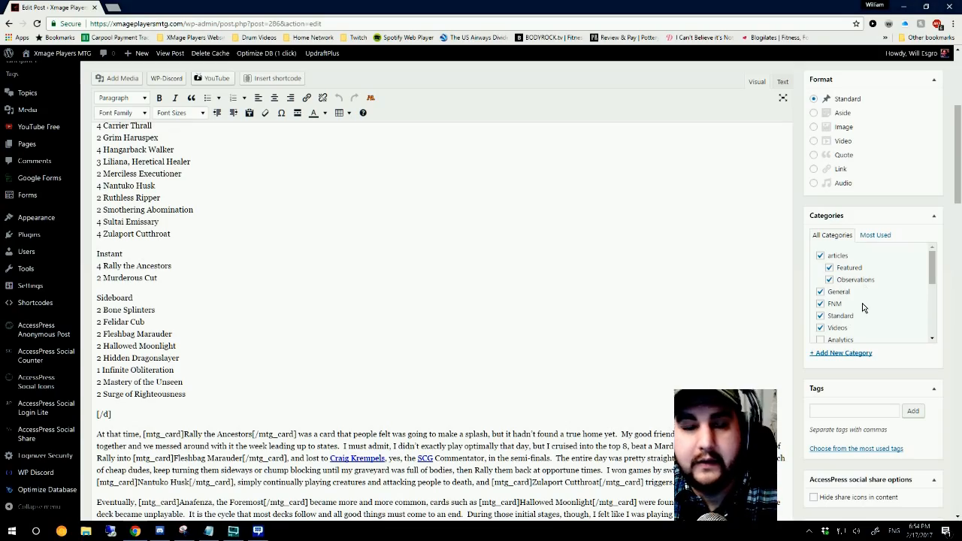
# Step: Review the upload and media library options for the featured image, and set the Chuck Norris picture from the library
pyautogui.scroll(-3, 758, 303)
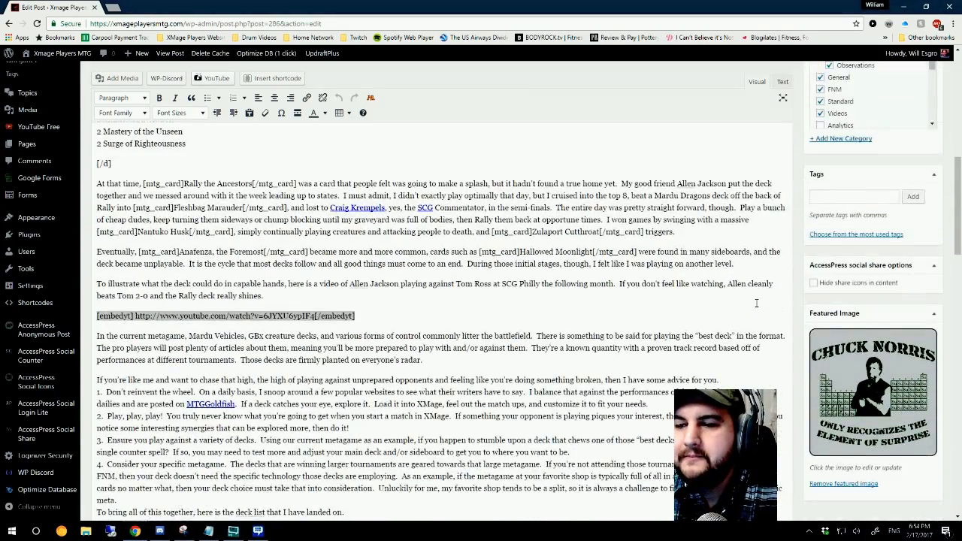
pyautogui.scroll(-2, 758, 302)
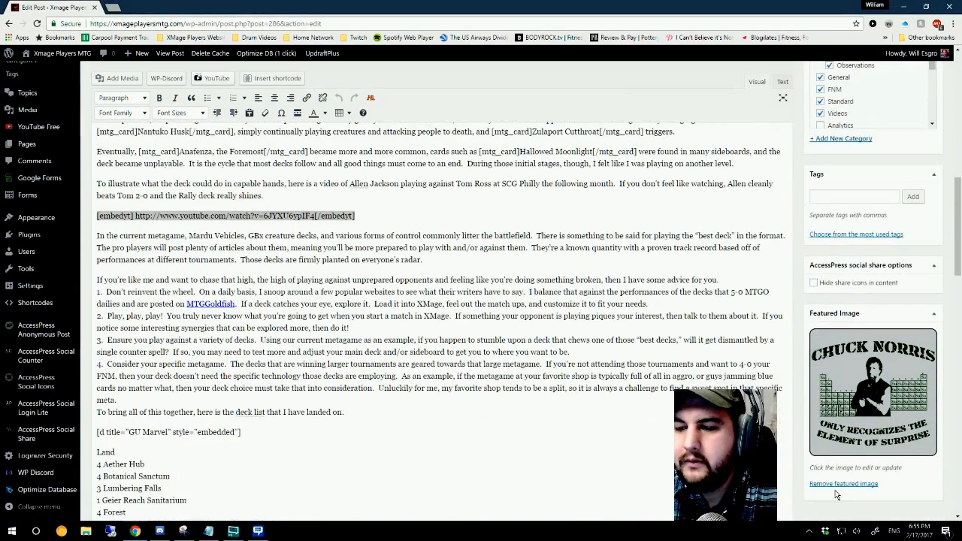
pyautogui.click(850, 397)
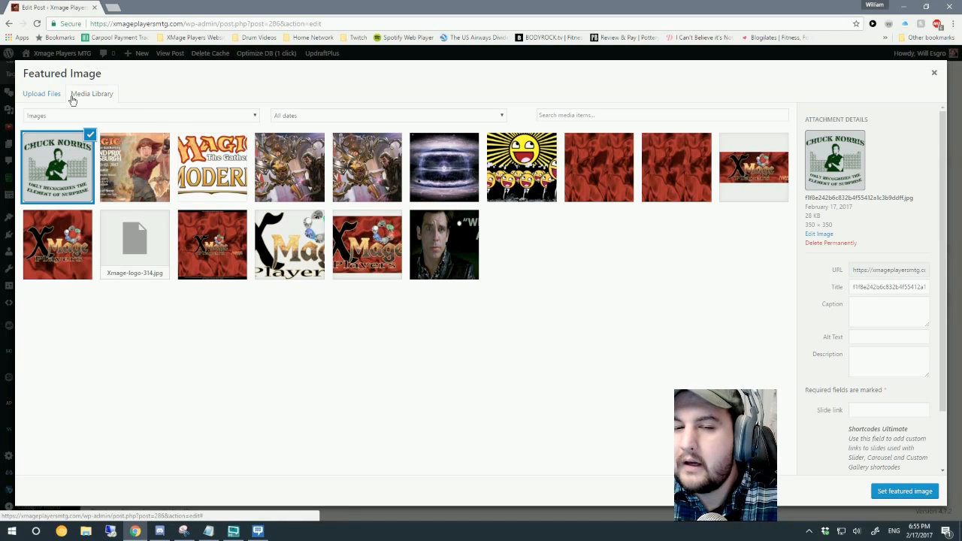
pyautogui.click(41, 94)
pyautogui.click(90, 96)
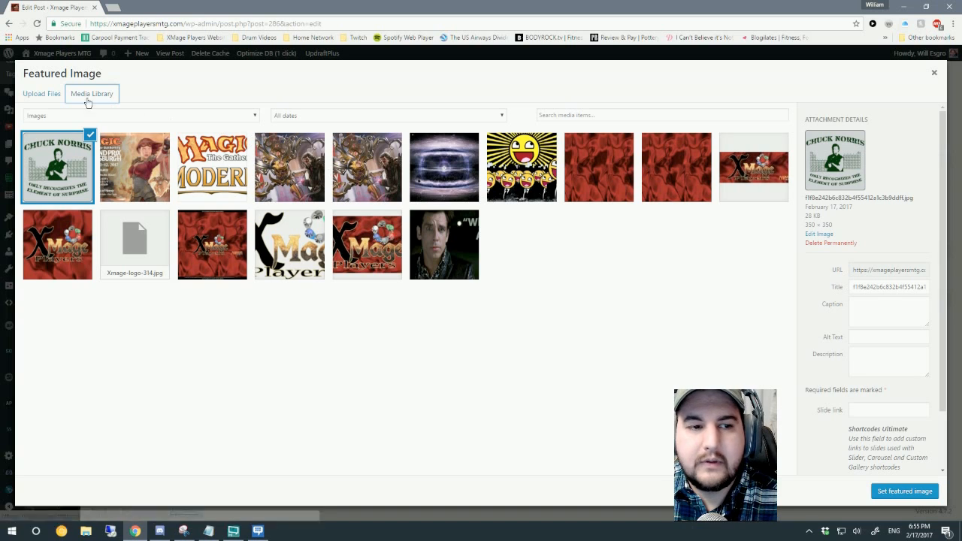
pyautogui.click(44, 94)
pyautogui.click(108, 100)
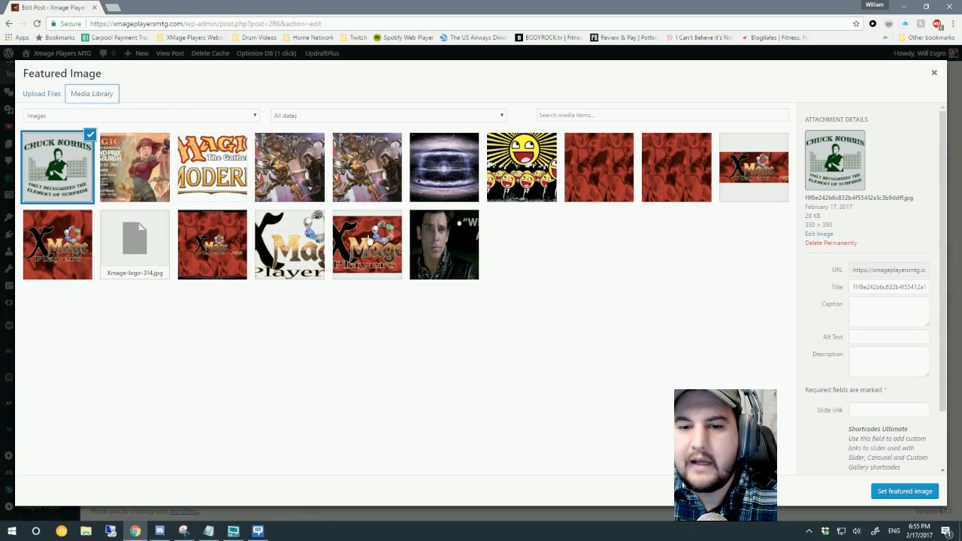
pyautogui.click(47, 94)
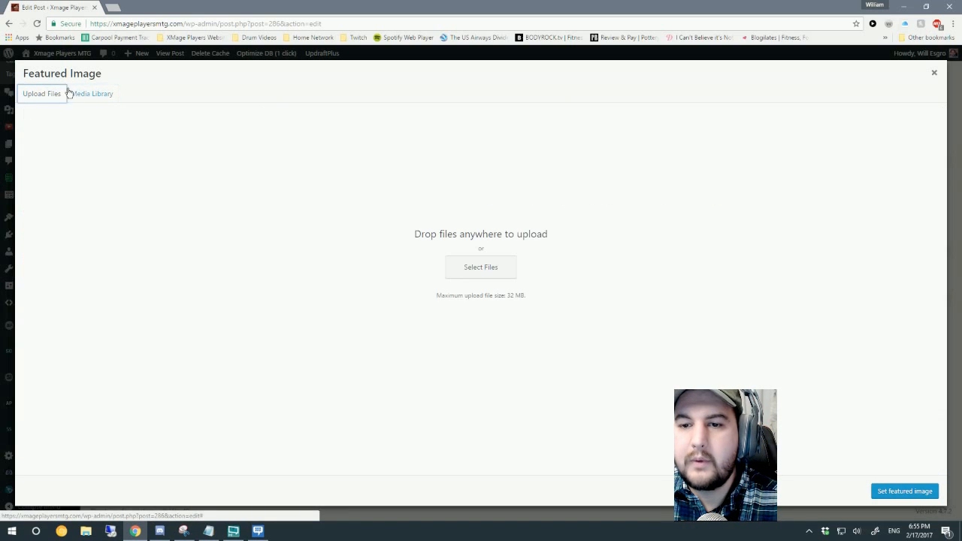
pyautogui.click(74, 94)
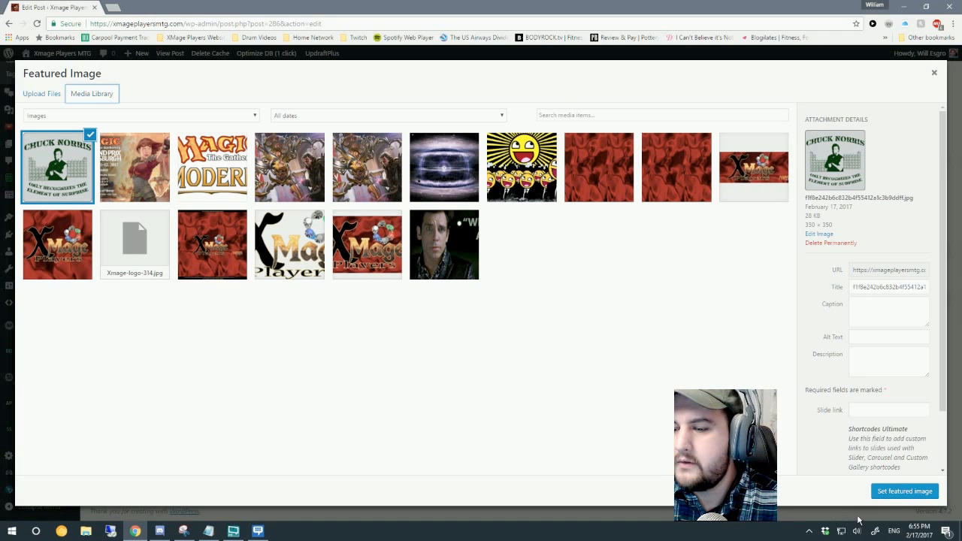
pyautogui.click(904, 491)
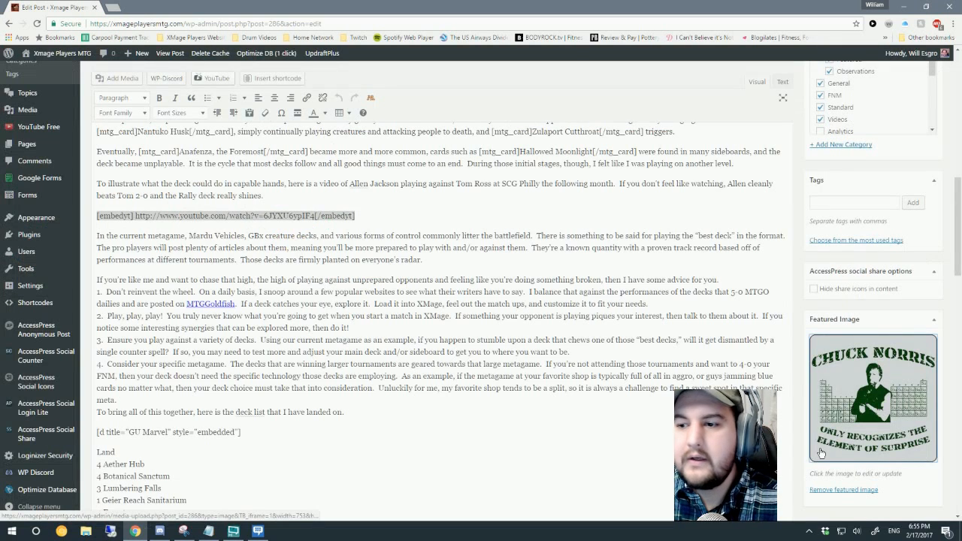
# Step: Switch to the deck list in New Text Document.txt in Notepad and move its window beside the post's deck list
pyautogui.scroll(15, 811, 403)
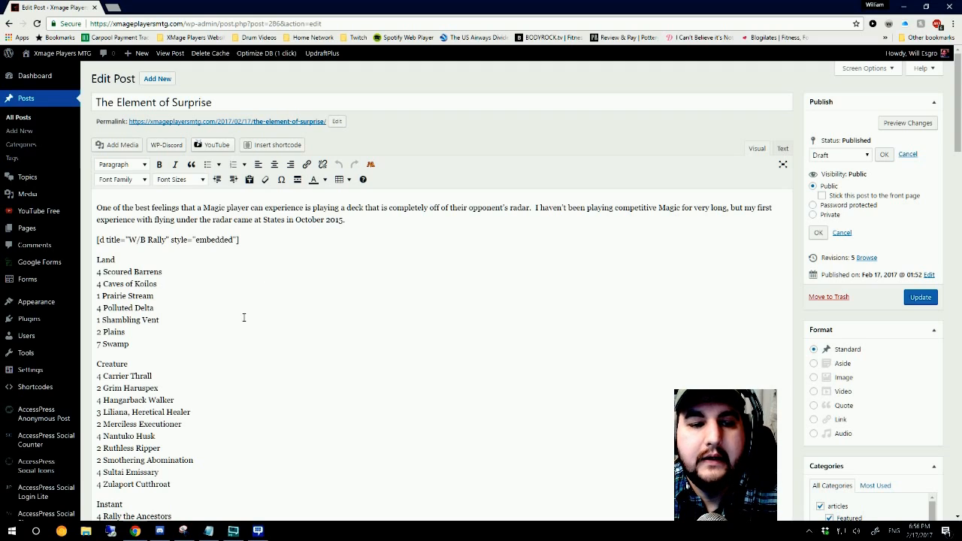
pyautogui.scroll(-1, 244, 317)
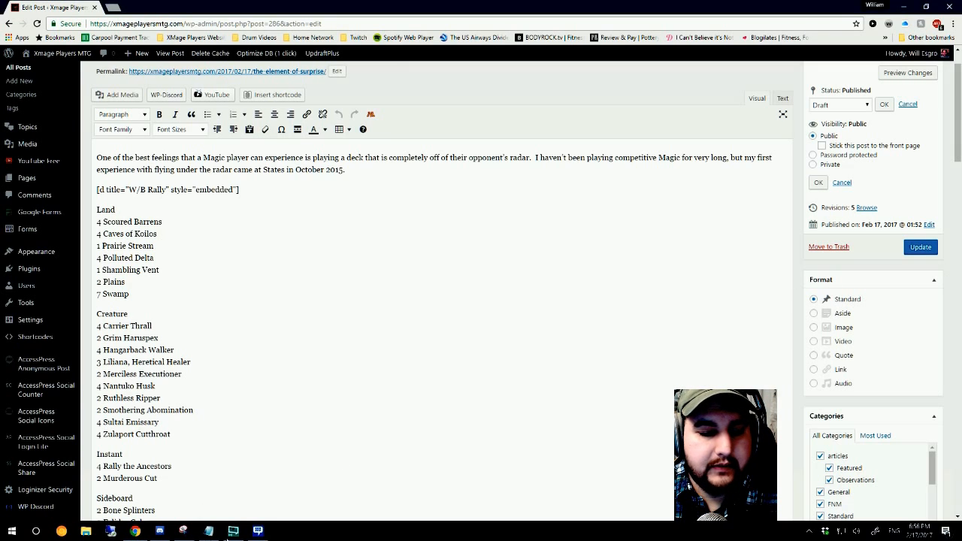
pyautogui.click(227, 535)
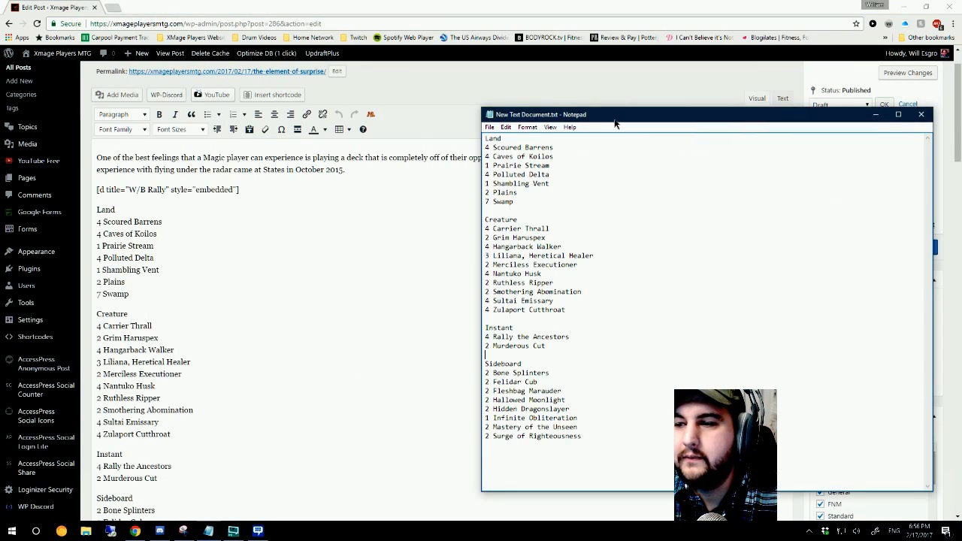
pyautogui.moveTo(615, 120); pyautogui.dragTo(450, 85)
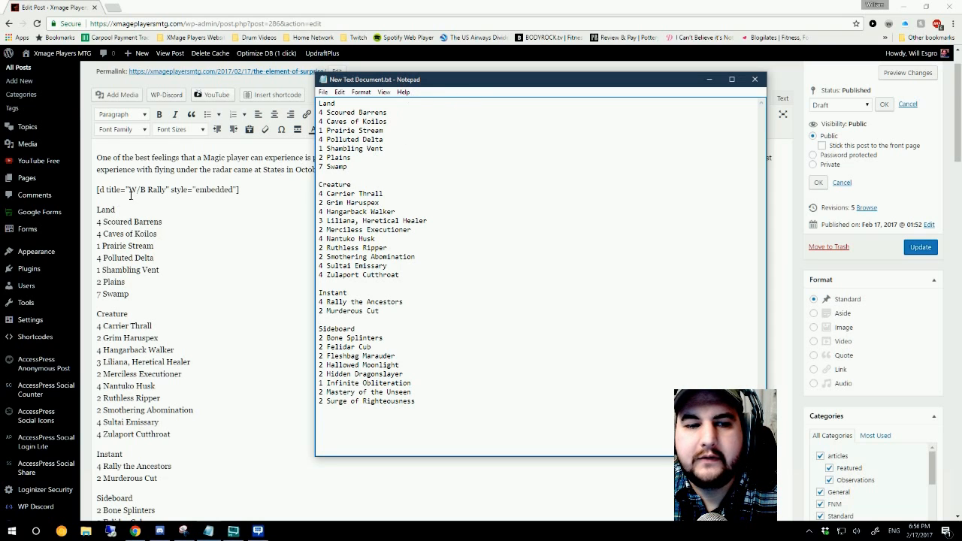
pyautogui.moveTo(423, 79); pyautogui.dragTo(628, 94)
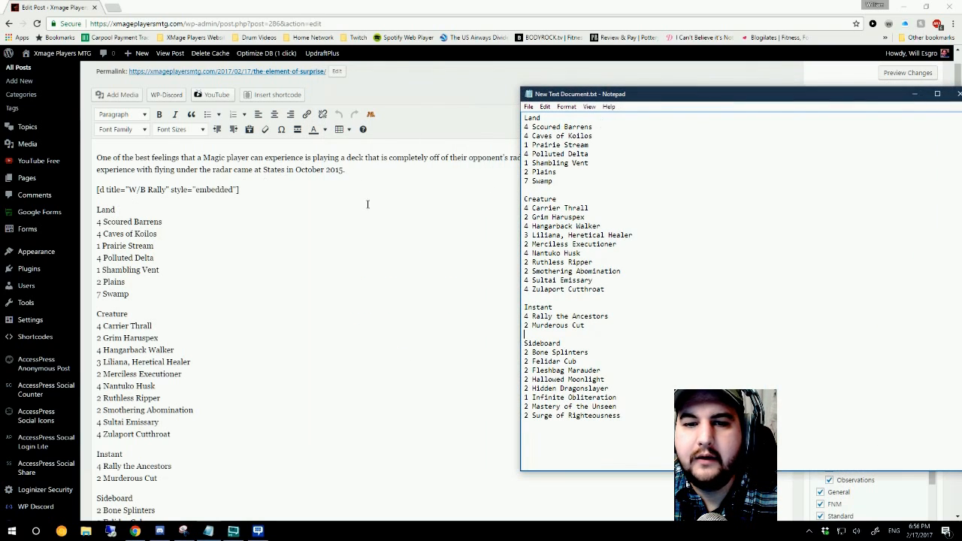
# Step: Highlight the first deck list's opening shortcode [d title="W/B Rally" style="embedded"] and its closing [/d] tag in the post
pyautogui.click(208, 192)
pyautogui.moveTo(256, 190); pyautogui.dragTo(96, 190)
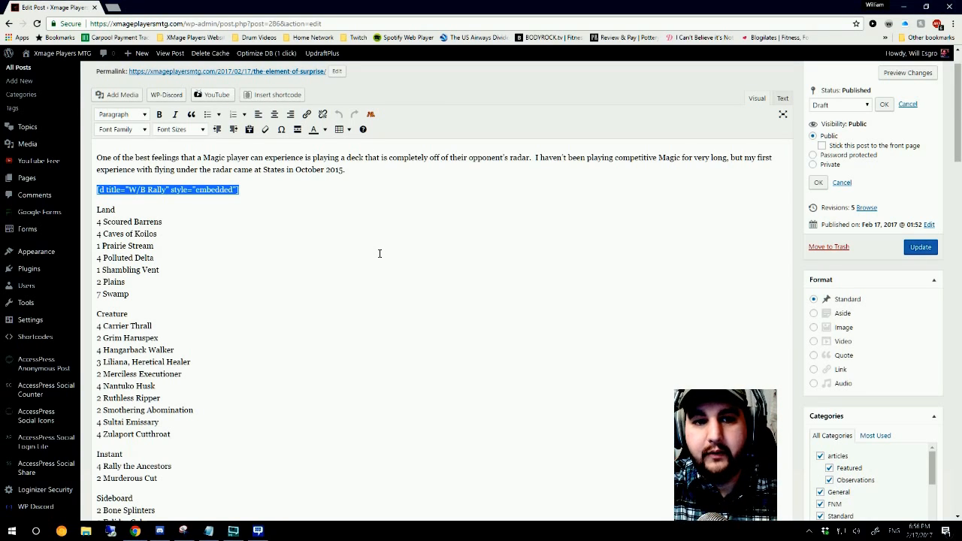
pyautogui.scroll(-5, 319, 342)
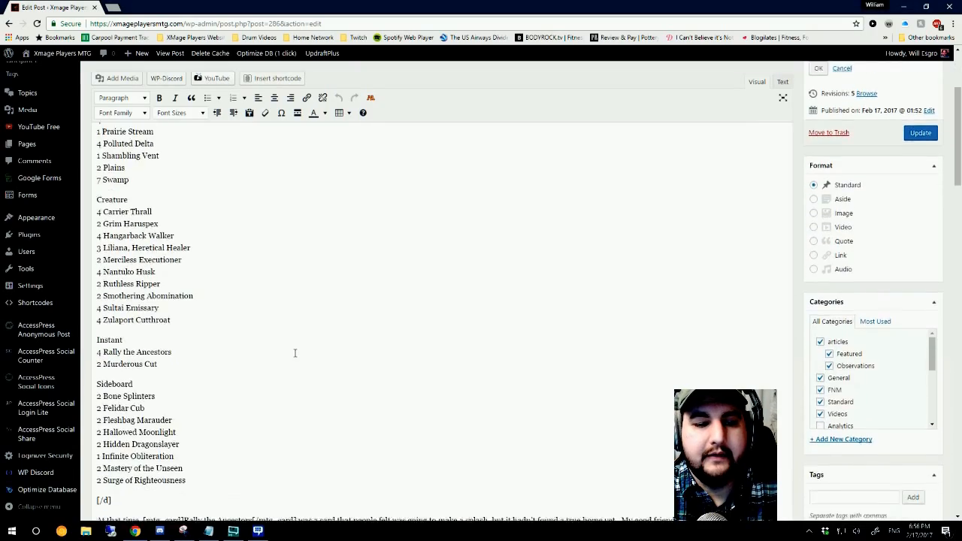
pyautogui.moveTo(111, 315); pyautogui.dragTo(87, 314)
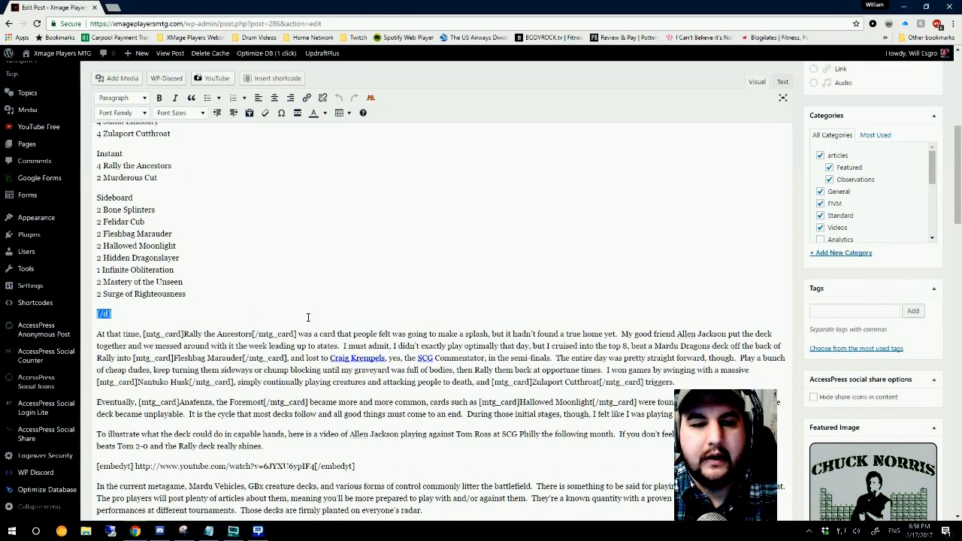
pyautogui.scroll(6, 308, 317)
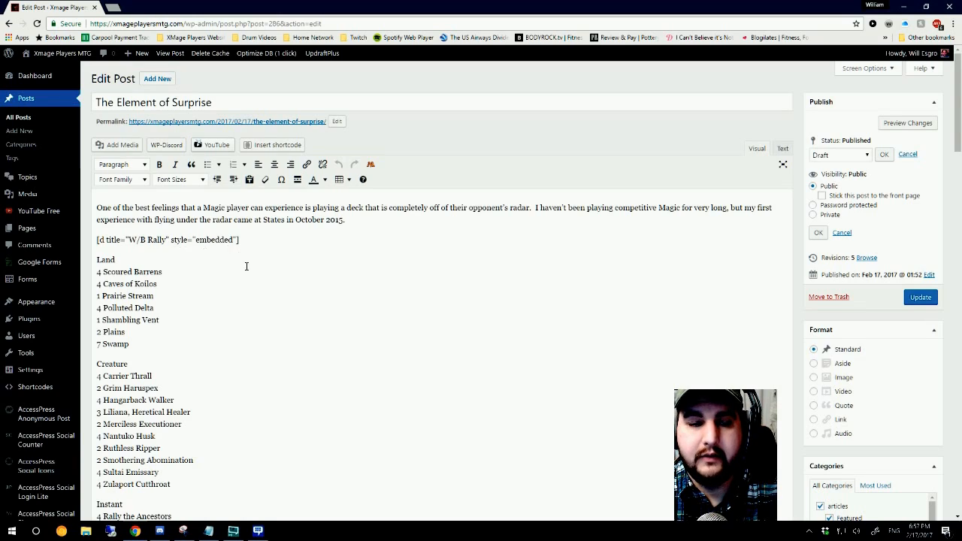
pyautogui.scroll(-4, 246, 266)
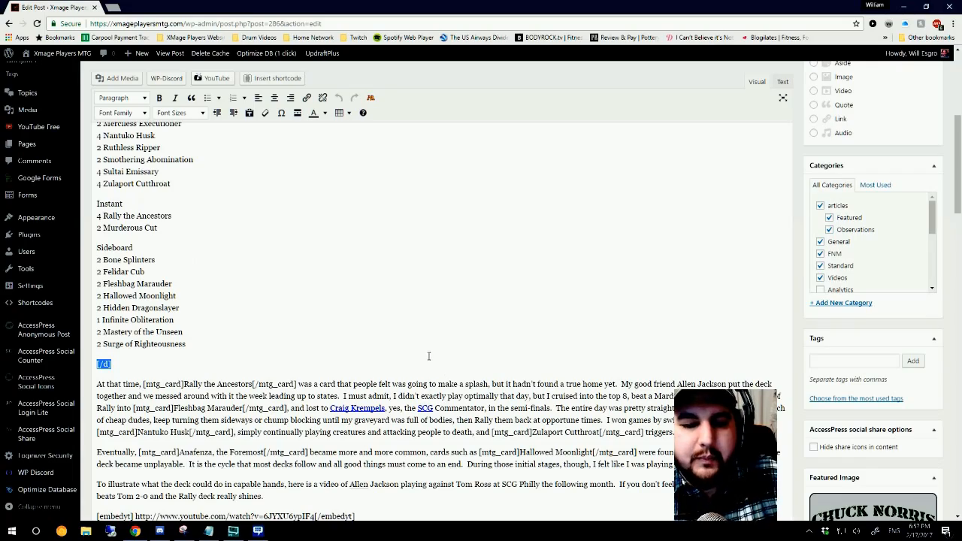
pyautogui.scroll(1, 428, 355)
pyautogui.scroll(4, 428, 356)
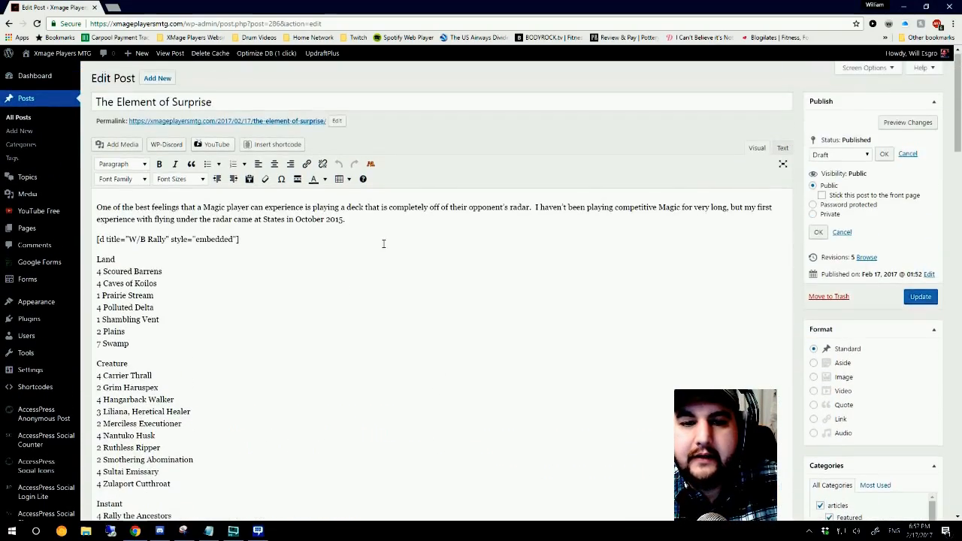
# Step: Highlight the card name "Rally the Ancestors" between its mtg_card tags in the paragraph below the first deck list
pyautogui.scroll(-5, 429, 344)
pyautogui.scroll(-2, 427, 362)
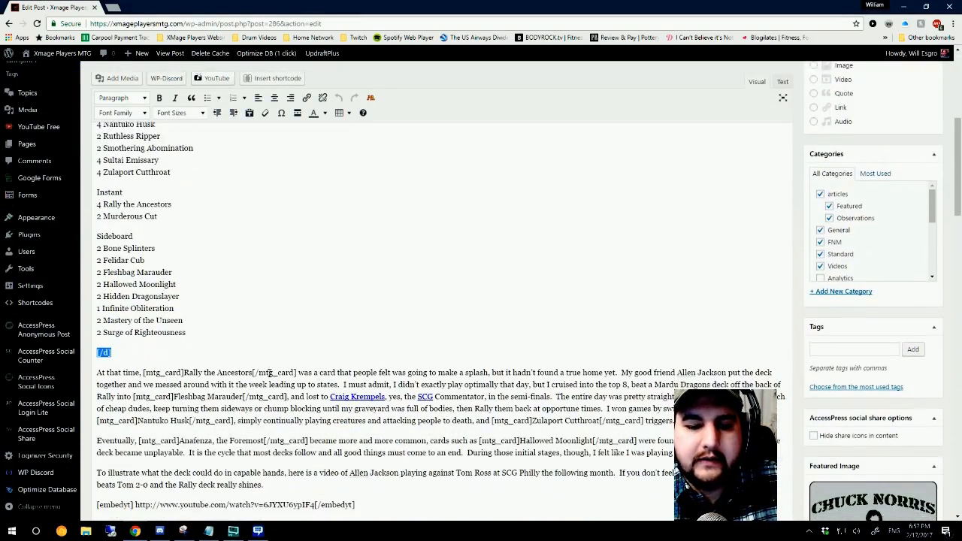
pyautogui.moveTo(194, 334); pyautogui.dragTo(252, 334)
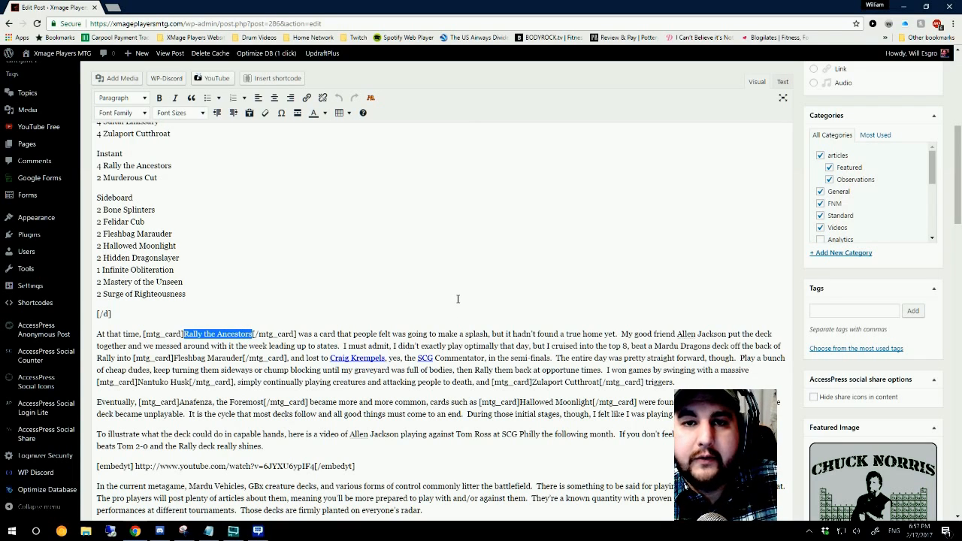
pyautogui.scroll(2, 455, 299)
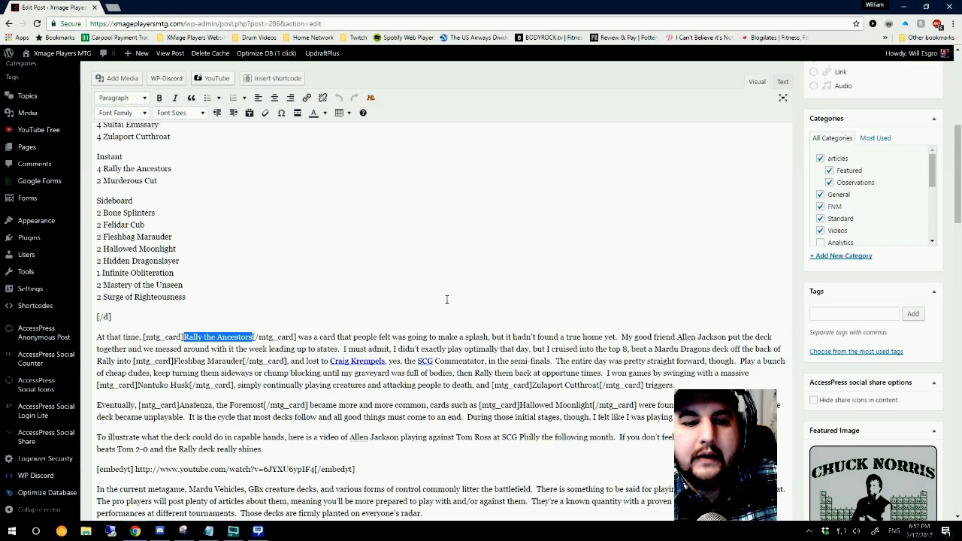
pyautogui.scroll(3, 553, 314)
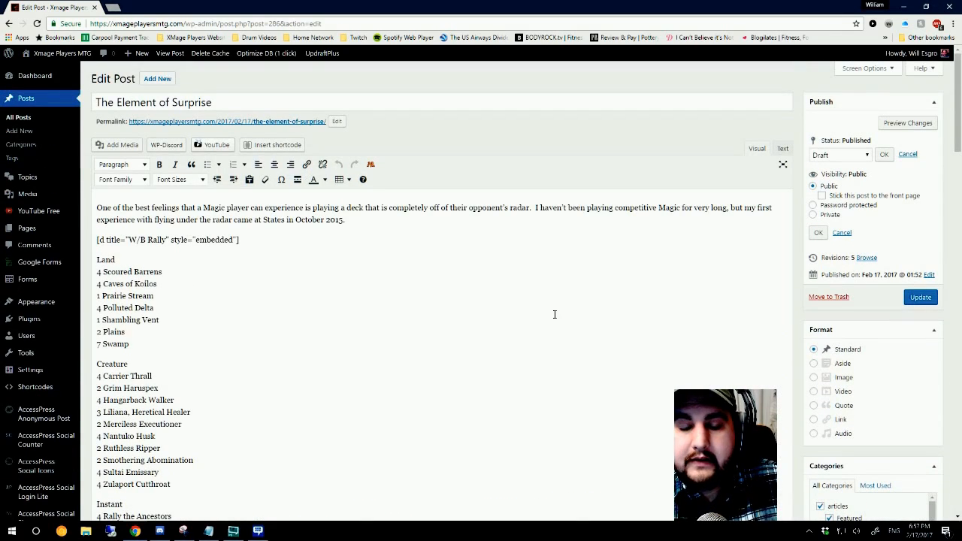